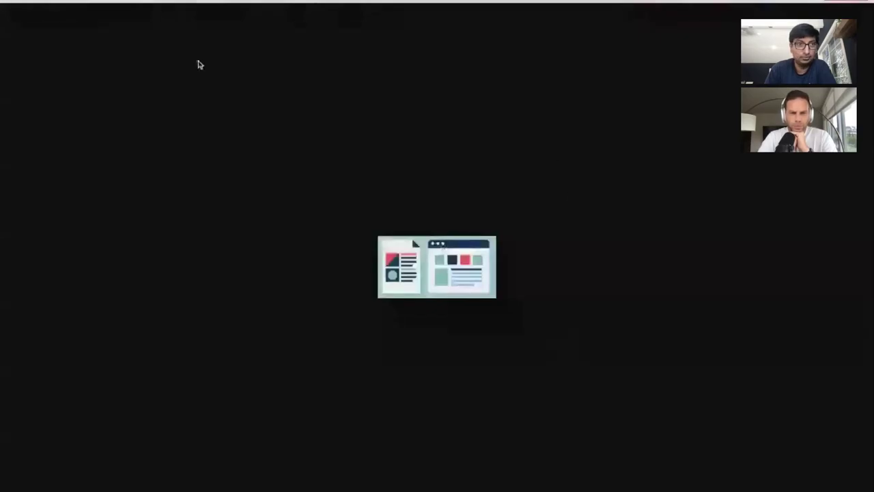
Step: Return to the "Content Marketing: Blog posts vs. Landing Pages" article and skim its sections on blogs and landing pages
{"action": "left_click", "coordinate": [14, 3]}
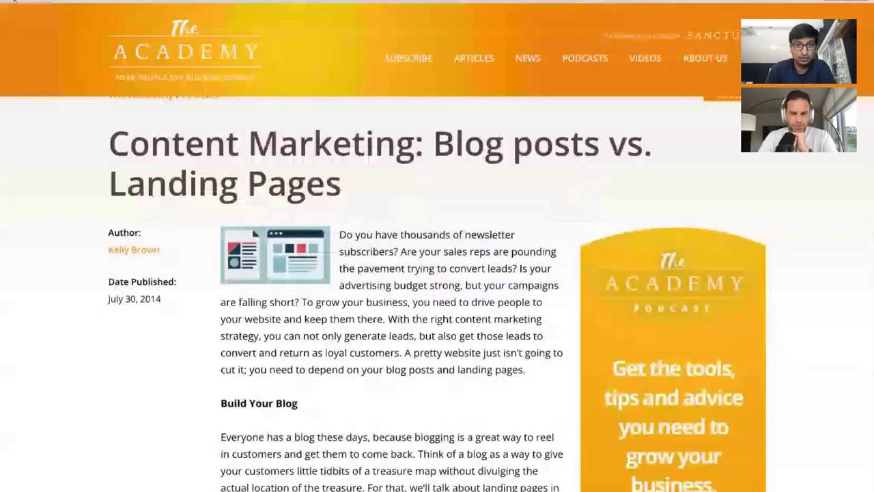
{"action": "scroll", "coordinate": [13, 3], "scroll_direction": "down", "scroll_amount": 10}
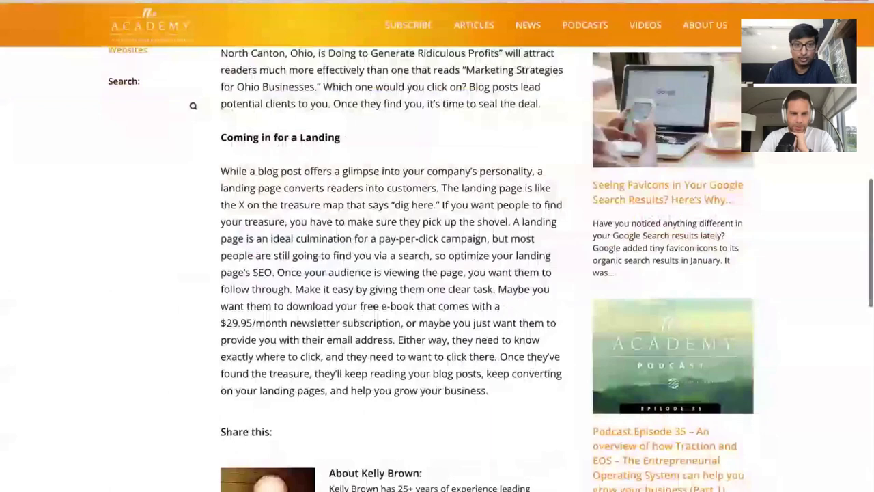
{"action": "scroll", "coordinate": [437, 273], "scroll_direction": "up", "scroll_amount": 8}
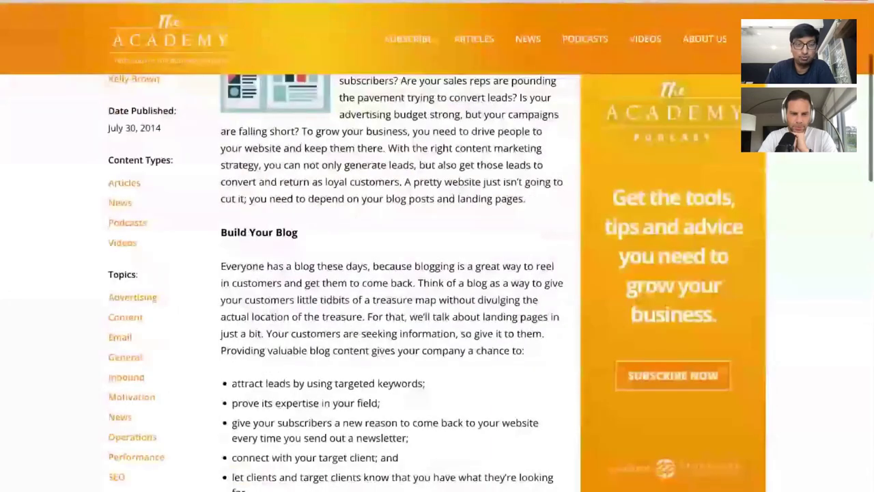
{"action": "scroll", "coordinate": [205, 109], "scroll_direction": "down", "scroll_amount": 2}
Step: Go back to the "landing page vs blog post" results and highlight the featured snippet's phrases about company personality and converting readers
{"action": "key", "text": "alt+Left"}
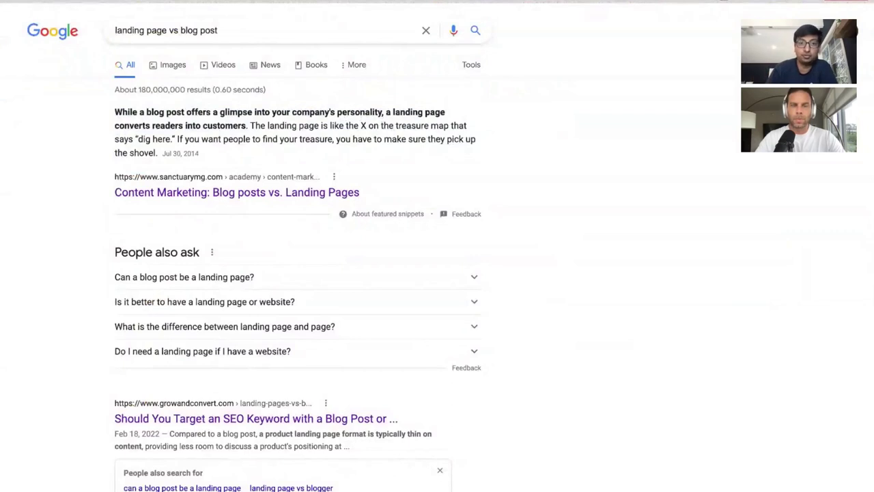
{"action": "left_click_drag", "start_coordinate": [383, 112], "coordinate": [219, 112]}
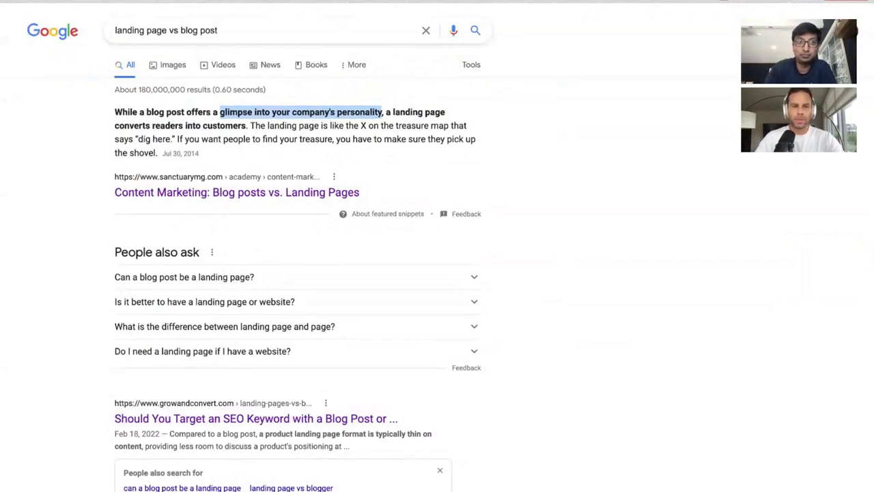
{"action": "left_click", "coordinate": [248, 127]}
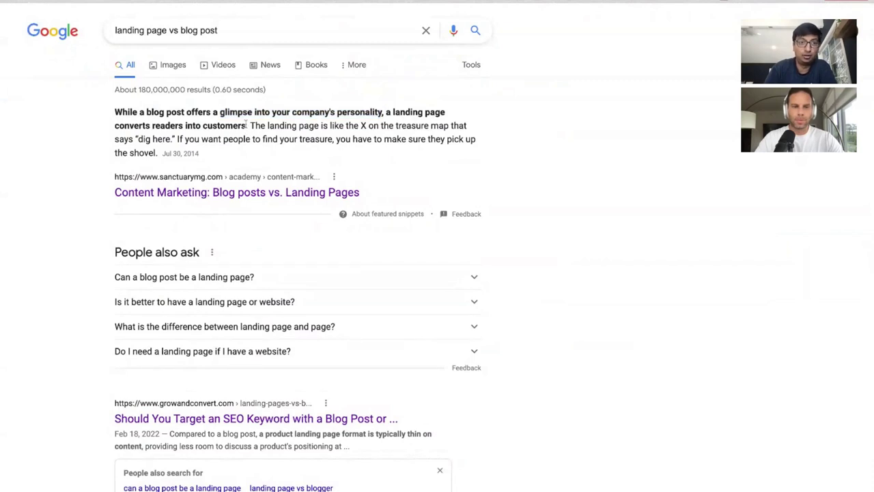
{"action": "left_click_drag", "start_coordinate": [248, 127], "coordinate": [134, 127]}
{"action": "left_click", "coordinate": [113, 117]}
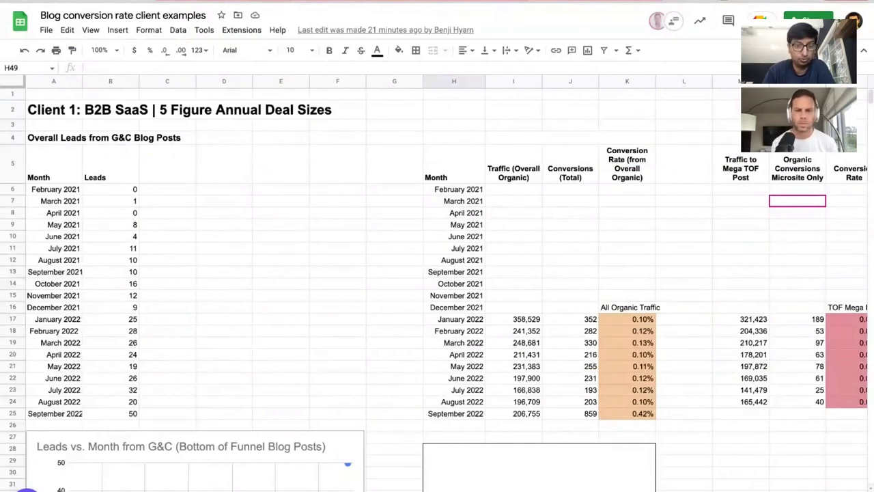
Step: Review the Client 1 monthly leads and organic traffic tables in the spreadsheet, and select the B2B SaaS heading cell B2
{"action": "scroll", "coordinate": [438, 297], "scroll_direction": "down", "scroll_amount": 1}
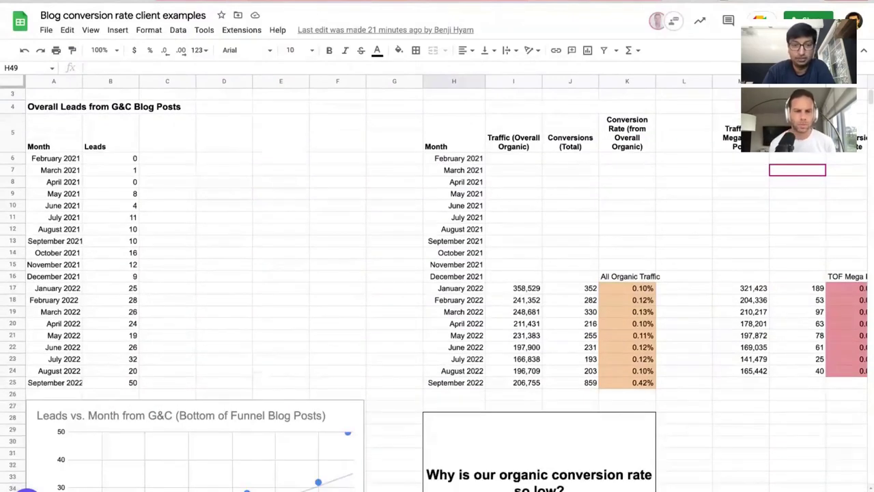
{"action": "scroll", "coordinate": [437, 297], "scroll_direction": "down", "scroll_amount": 1}
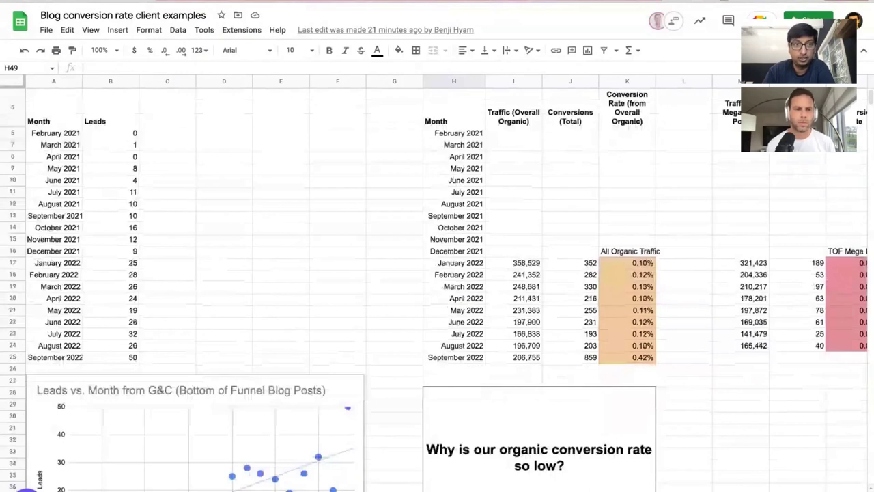
{"action": "scroll", "coordinate": [233, 155], "scroll_direction": "up", "scroll_amount": 2}
{"action": "left_click", "coordinate": [113, 110]}
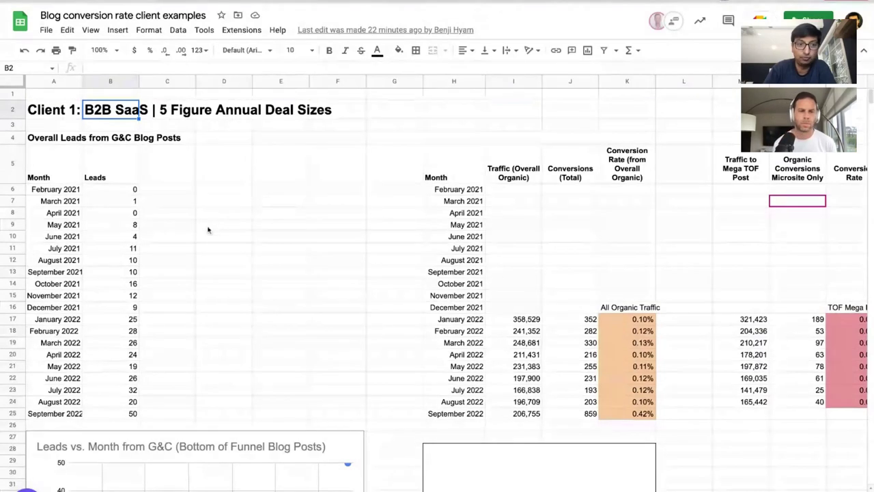
Step: Look at the Client 2 signup and conversion rate charts, and return to the Client 1 section
{"action": "scroll", "coordinate": [205, 232], "scroll_direction": "down", "scroll_amount": 10}
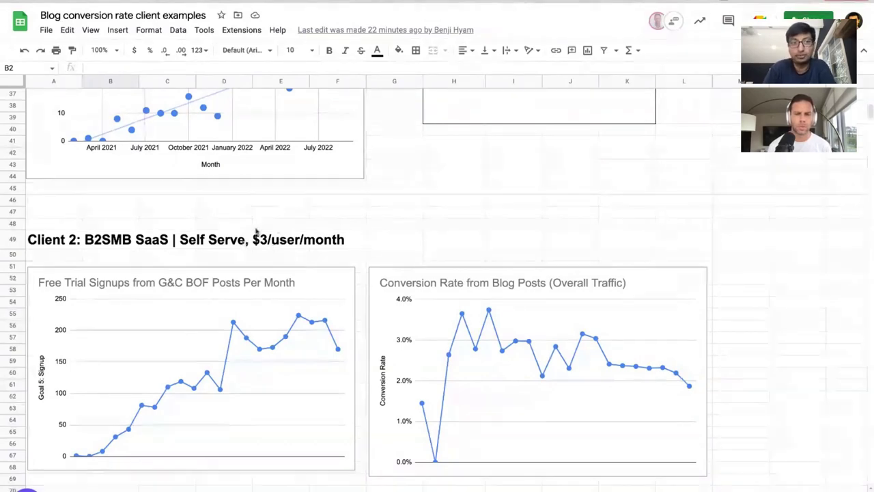
{"action": "scroll", "coordinate": [266, 229], "scroll_direction": "up", "scroll_amount": 10}
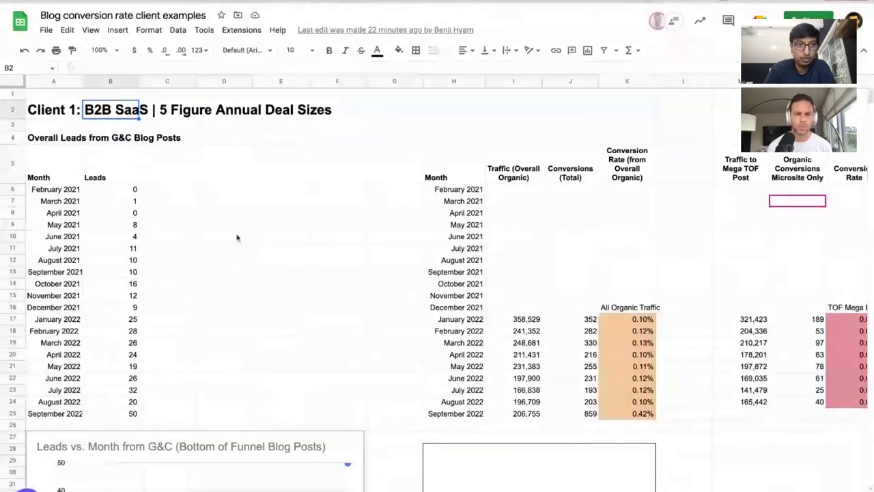
{"action": "scroll", "coordinate": [237, 238], "scroll_direction": "down", "scroll_amount": 1}
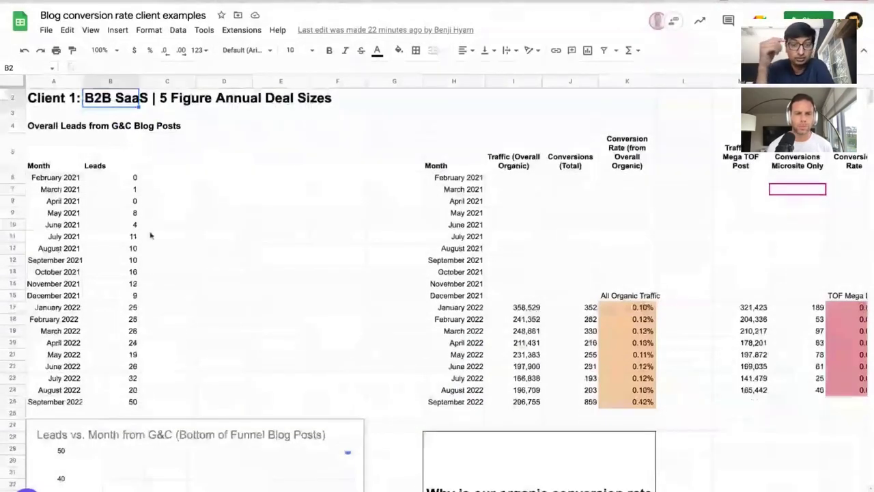
{"action": "scroll", "coordinate": [151, 236], "scroll_direction": "up", "scroll_amount": 1}
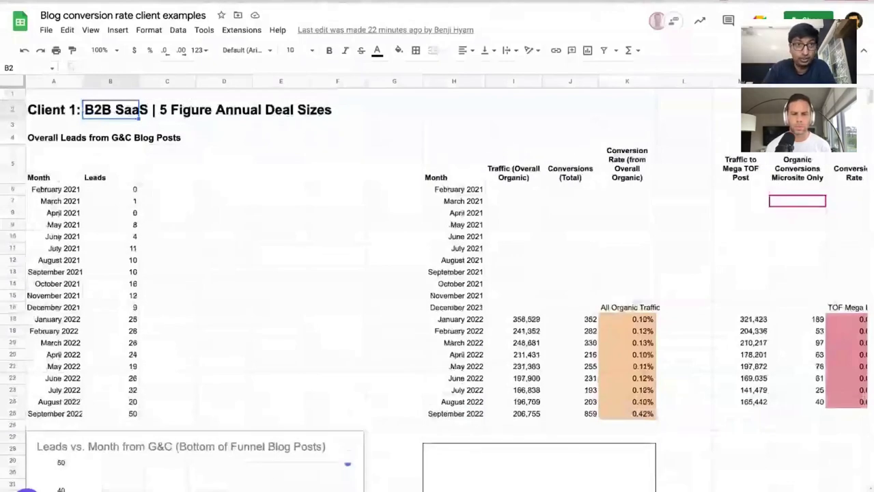
Step: Switch to the Google results and highlight the featured snippet's bold sentence comparing blog posts with landing pages
{"action": "key", "text": "ctrl+Tab"}
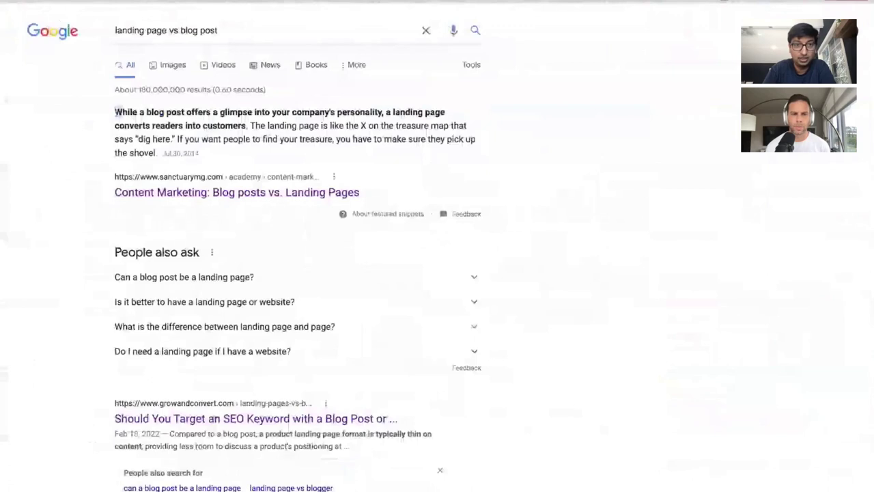
{"action": "left_click_drag", "start_coordinate": [115, 111], "coordinate": [247, 127]}
{"action": "left_click", "coordinate": [250, 129]}
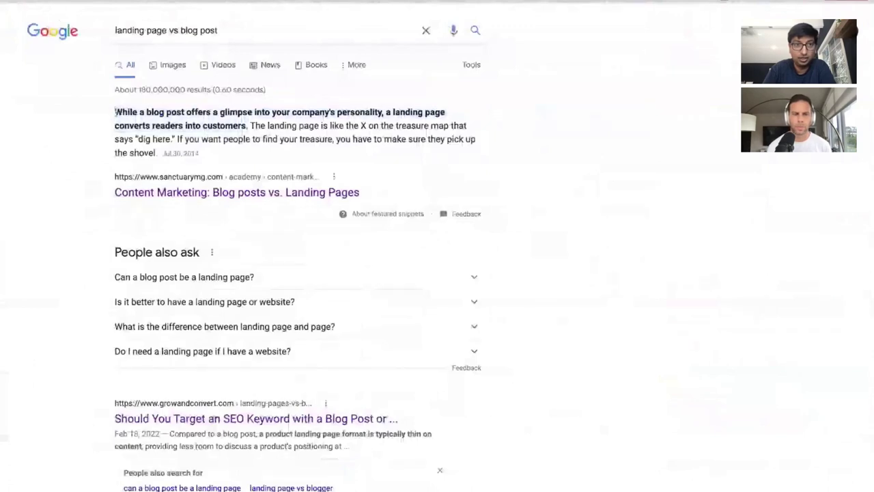
{"action": "left_click_drag", "start_coordinate": [115, 112], "coordinate": [247, 126]}
{"action": "left_click", "coordinate": [250, 129]}
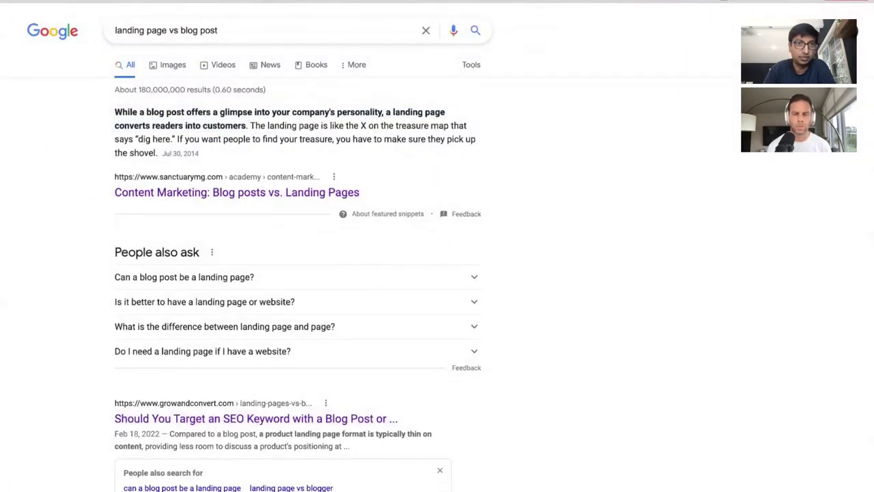
Step: Switch back to the client examples spreadsheet and examine Client 1's leads table and its Leads vs. Month chart
{"action": "key", "text": "ctrl+Tab"}
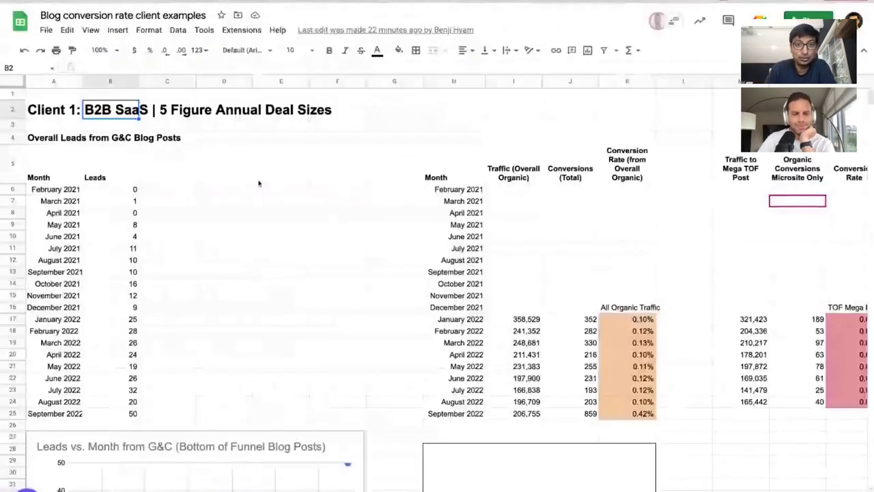
{"action": "scroll", "coordinate": [176, 283], "scroll_direction": "down", "scroll_amount": 2}
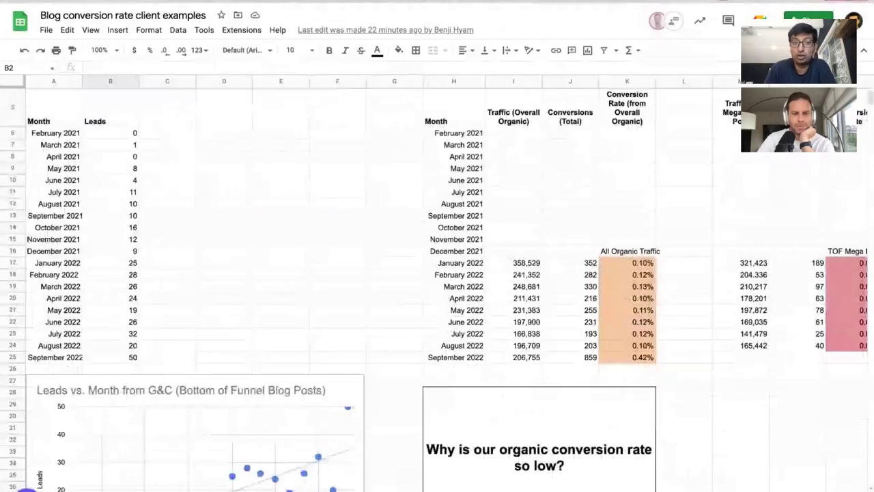
{"action": "scroll", "coordinate": [437, 287], "scroll_direction": "down", "scroll_amount": 1}
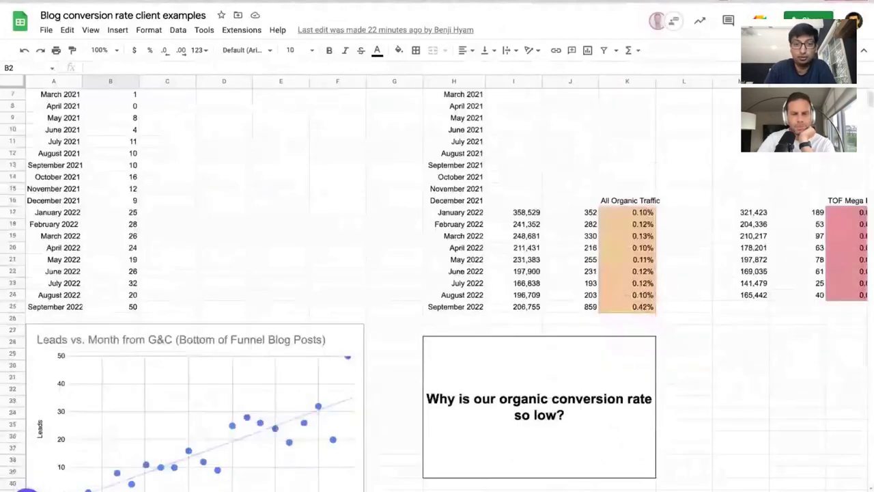
{"action": "scroll", "coordinate": [437, 287], "scroll_direction": "down", "scroll_amount": 2}
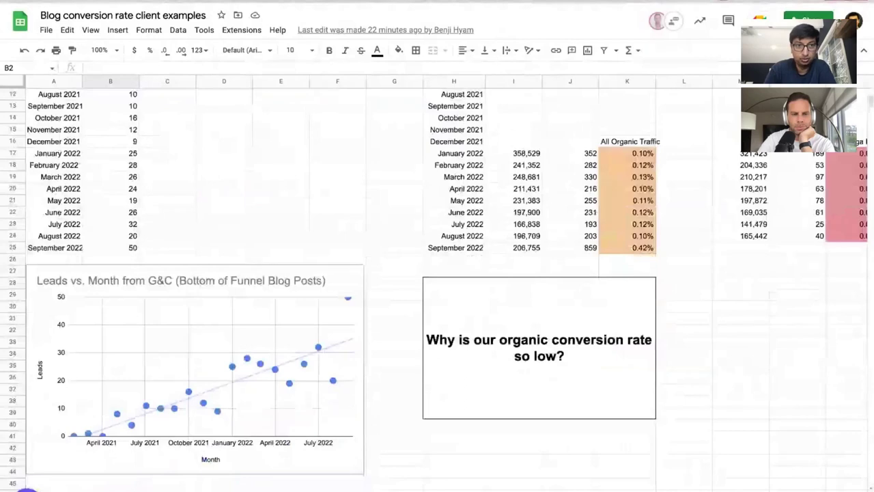
{"action": "scroll", "coordinate": [437, 287], "scroll_direction": "up", "scroll_amount": 4}
{"action": "scroll", "coordinate": [54, 190], "scroll_direction": "up", "scroll_amount": 1}
Step: Highlight Client 1's months and leads in A6:B25, and point out the September 2022 row above the leads chart
{"action": "left_click_drag", "start_coordinate": [55, 189], "coordinate": [127, 415]}
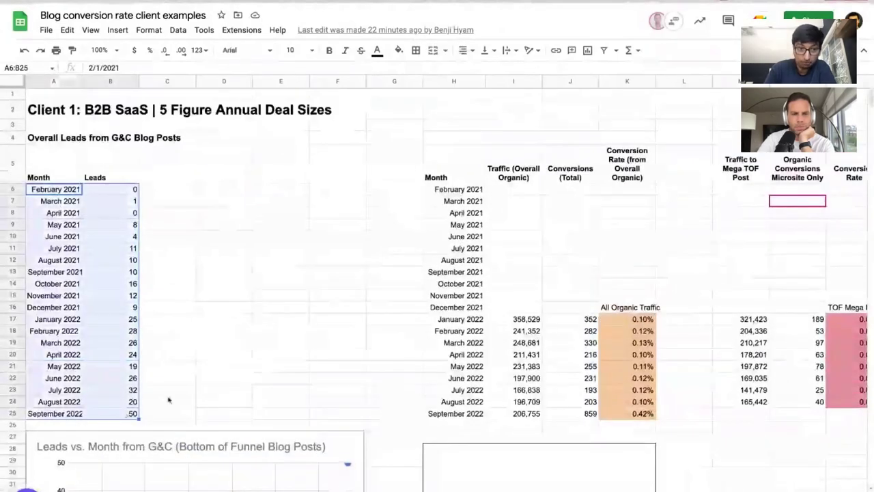
{"action": "scroll", "coordinate": [164, 396], "scroll_direction": "down", "scroll_amount": 5}
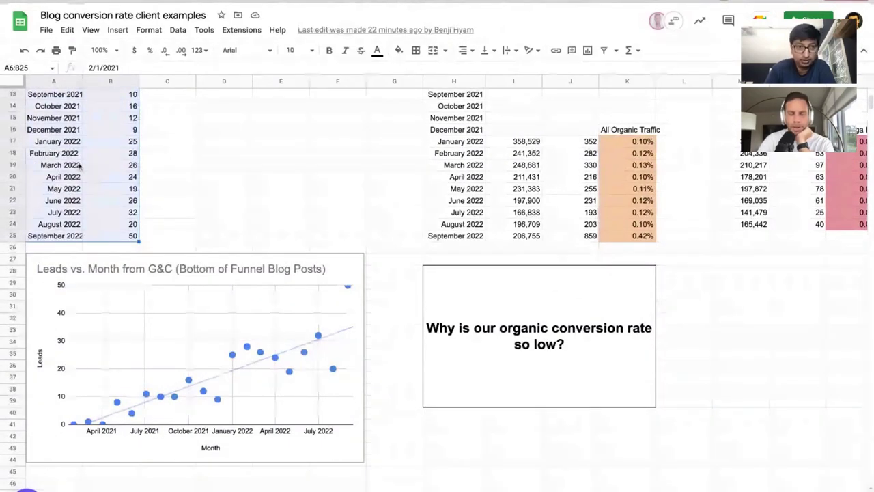
{"action": "left_click", "coordinate": [148, 239]}
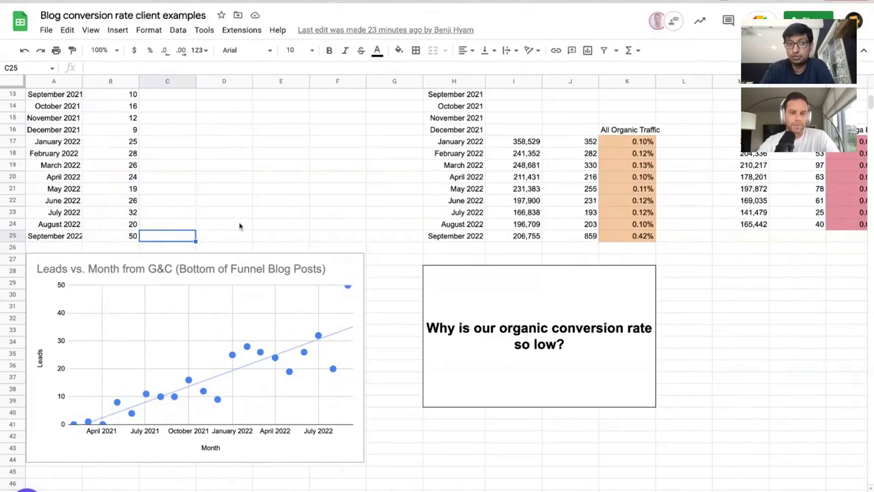
{"action": "left_click", "coordinate": [215, 237]}
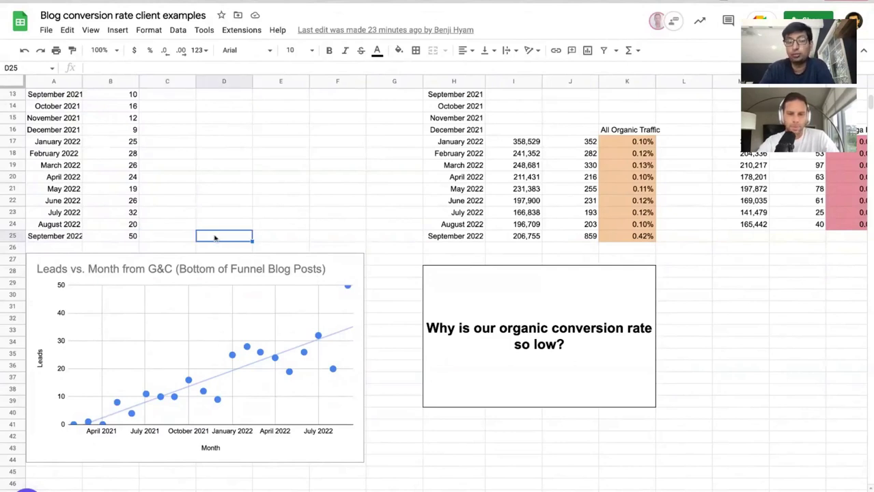
{"action": "left_click", "coordinate": [169, 237]}
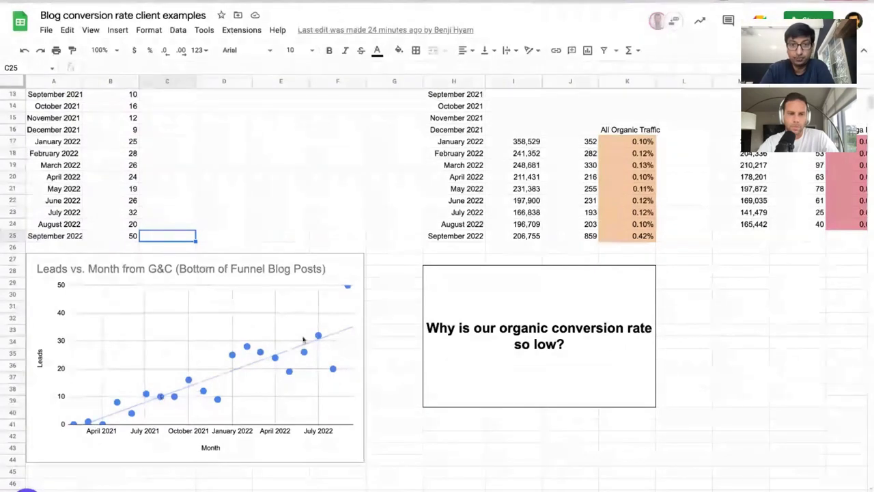
Step: Select the "Why is our organic conversion rate so low?" box and examine the organic traffic and TOF Mega Post columns
{"action": "left_click", "coordinate": [437, 310]}
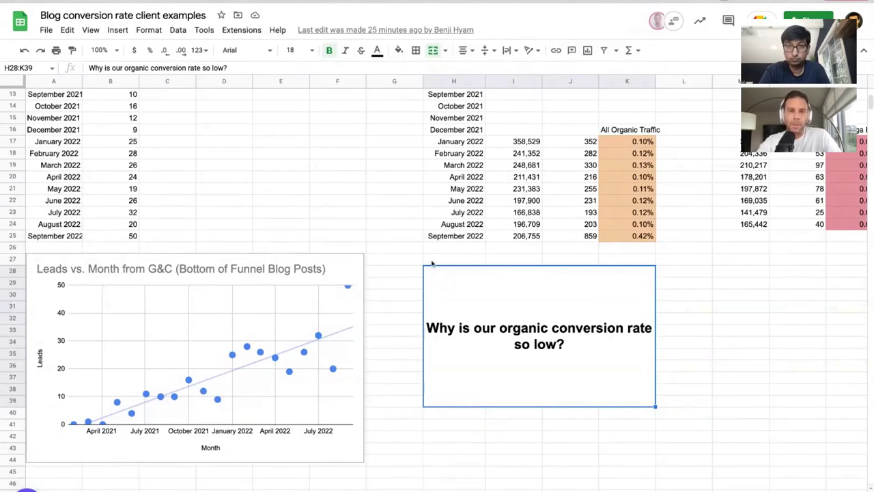
{"action": "scroll", "coordinate": [432, 263], "scroll_direction": "right", "scroll_amount": 2}
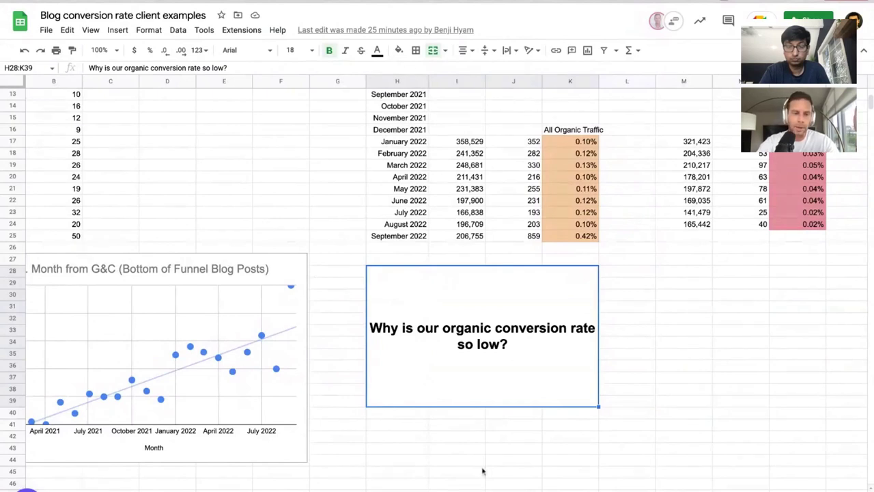
{"action": "scroll", "coordinate": [458, 459], "scroll_direction": "up", "scroll_amount": 1}
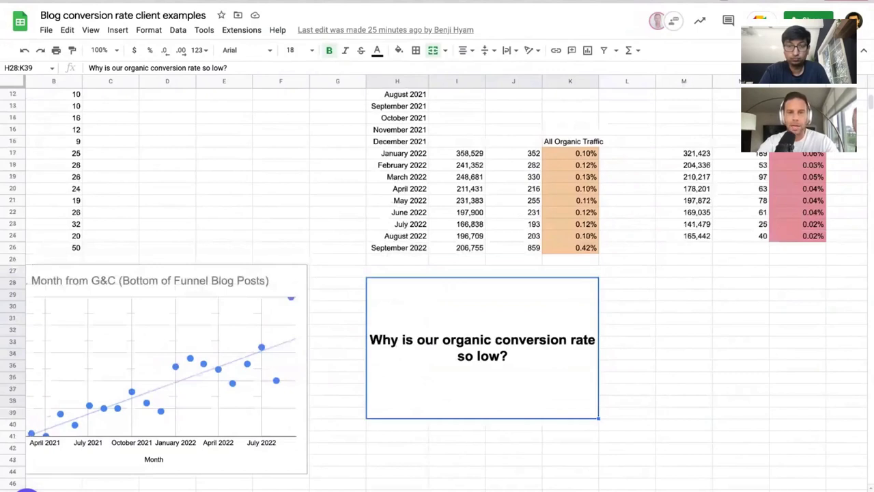
{"action": "scroll", "coordinate": [485, 451], "scroll_direction": "up", "scroll_amount": 1}
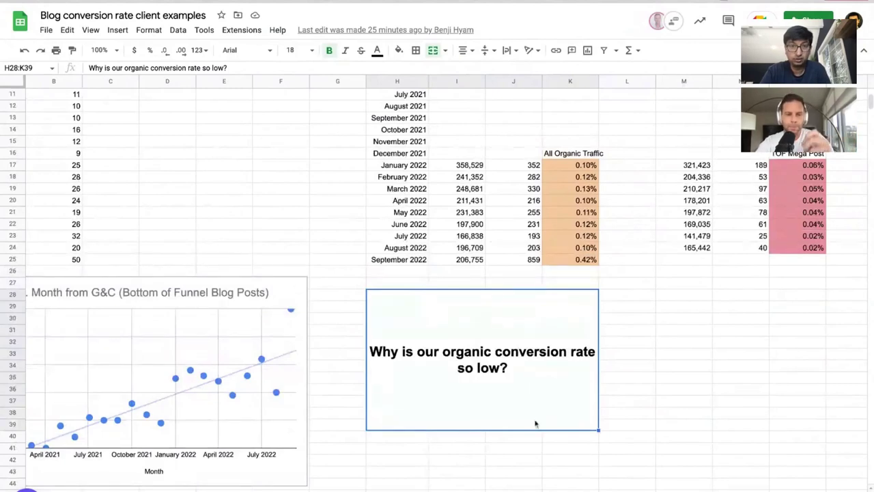
{"action": "scroll", "coordinate": [534, 393], "scroll_direction": "up", "scroll_amount": 3}
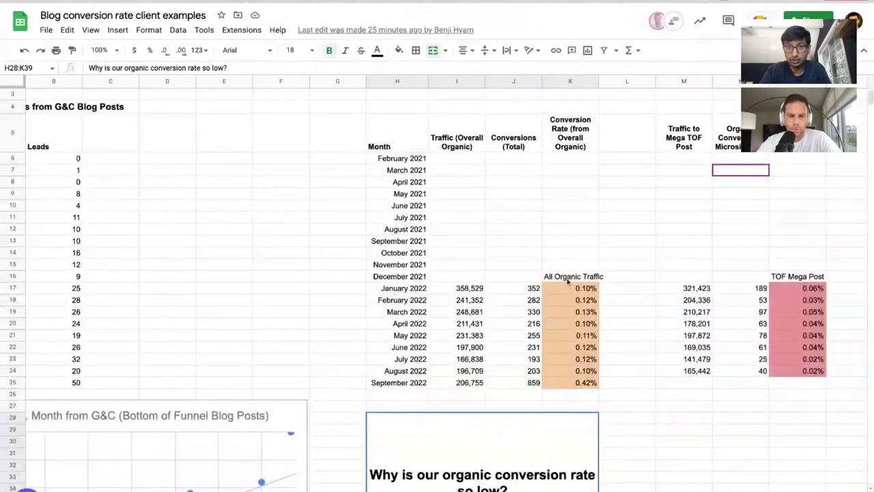
Step: Highlight the All Organic Traffic conversion rates, single out September 2022, and select the January to July 2022 rates in K17:K23
{"action": "scroll", "coordinate": [568, 281], "scroll_direction": "down", "scroll_amount": 2}
{"action": "scroll", "coordinate": [570, 280], "scroll_direction": "down", "scroll_amount": 1}
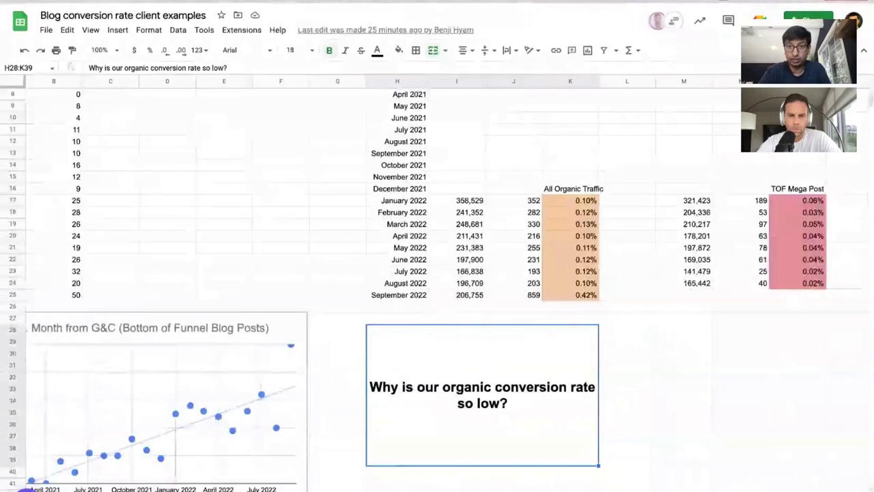
{"action": "left_click_drag", "start_coordinate": [570, 201], "coordinate": [570, 307]}
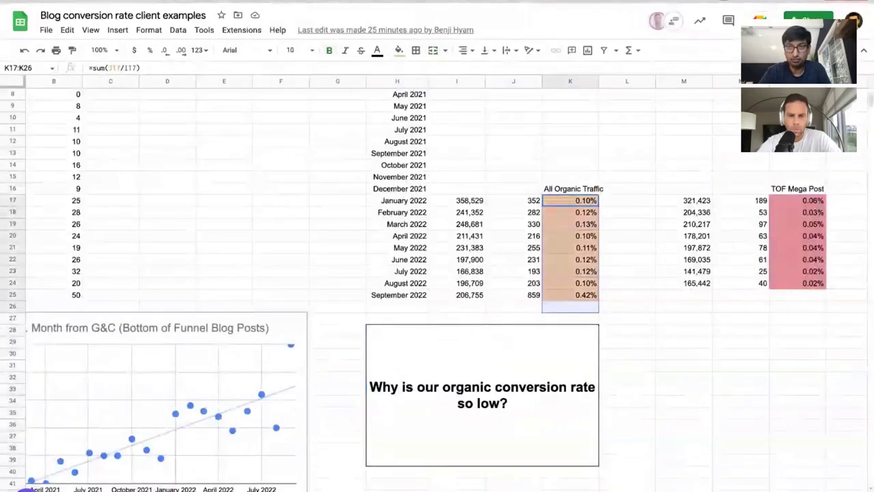
{"action": "left_click", "coordinate": [570, 294]}
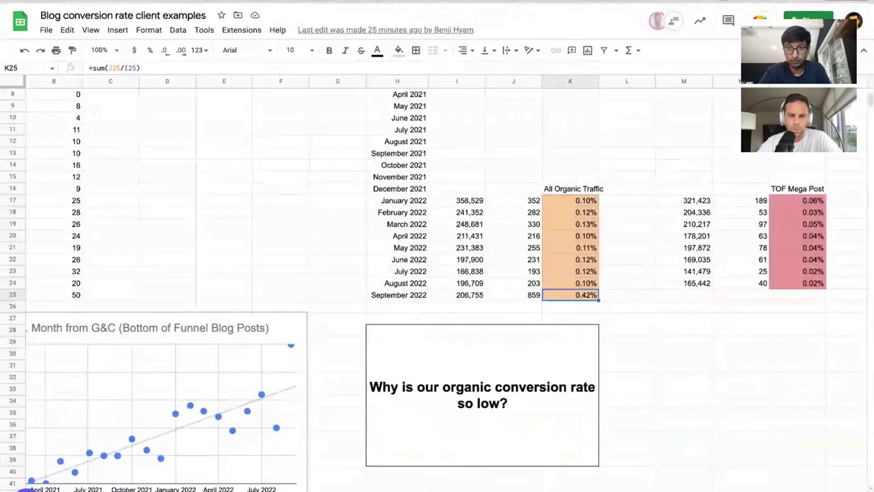
{"action": "left_click_drag", "start_coordinate": [566, 202], "coordinate": [571, 271]}
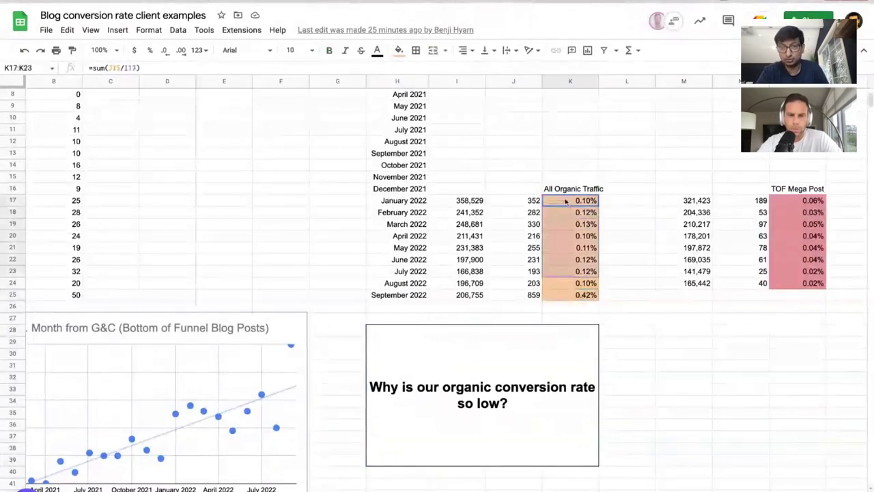
Step: Extend the rate selection through August 2022 (K17:K24) and examine the column headers for overall organic and Mega TOF Post traffic
{"action": "key", "text": "shift+Down"}
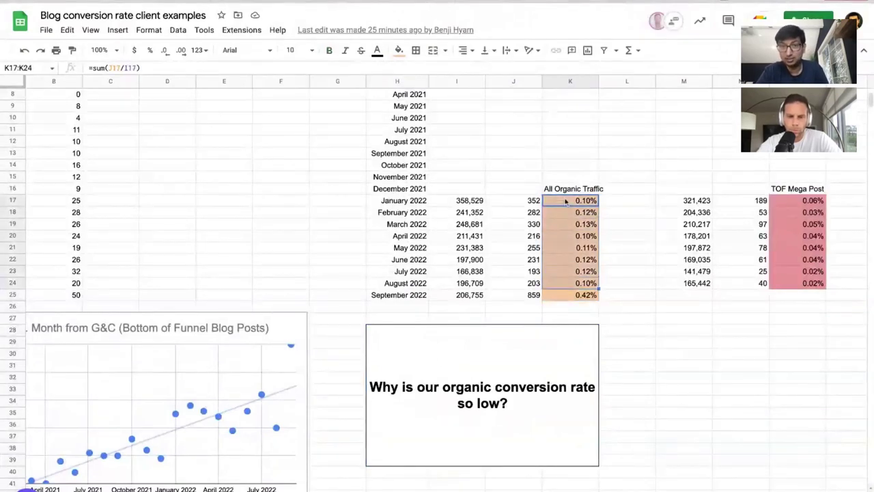
{"action": "left_click", "coordinate": [577, 287]}
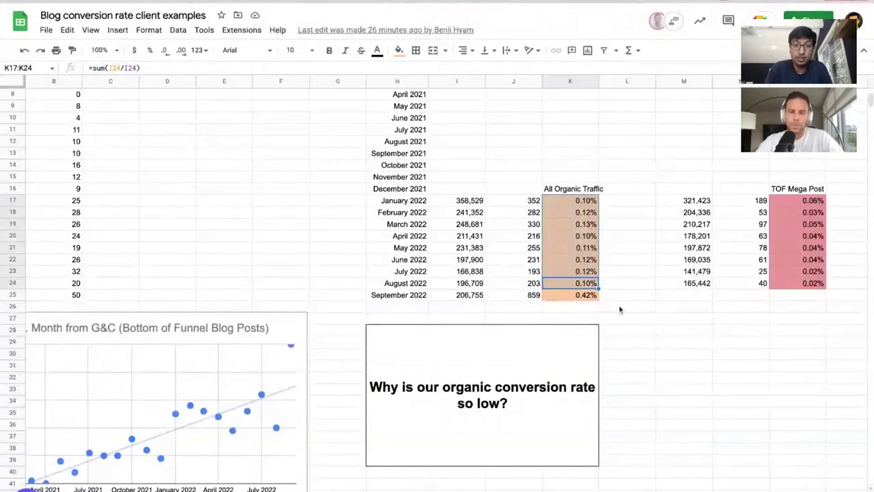
{"action": "scroll", "coordinate": [621, 310], "scroll_direction": "right", "scroll_amount": 1}
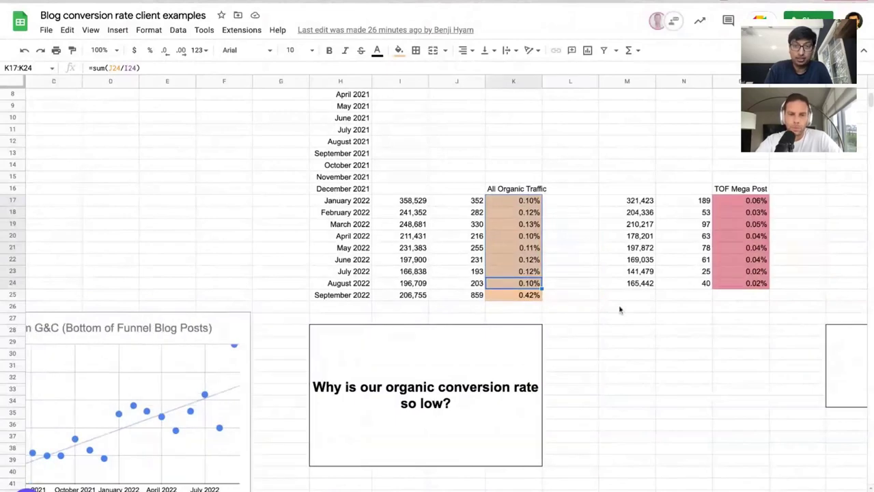
{"action": "scroll", "coordinate": [620, 311], "scroll_direction": "right", "scroll_amount": 1}
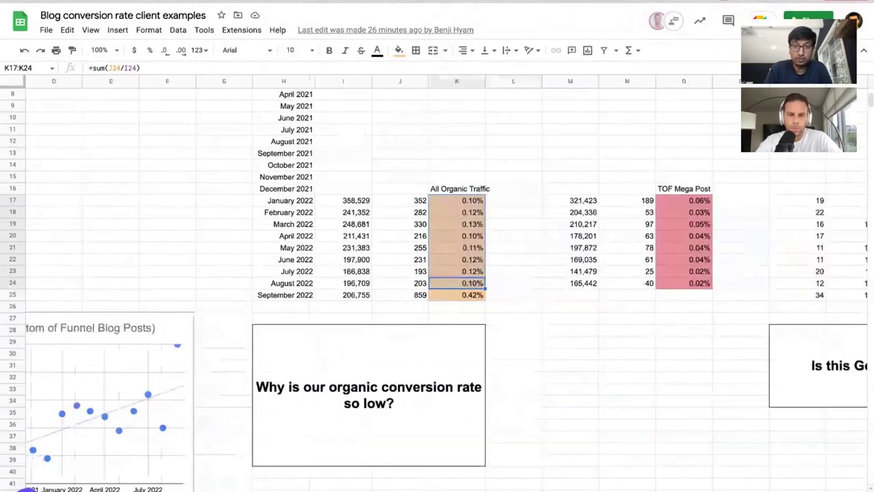
{"action": "scroll", "coordinate": [437, 284], "scroll_direction": "up", "scroll_amount": 1}
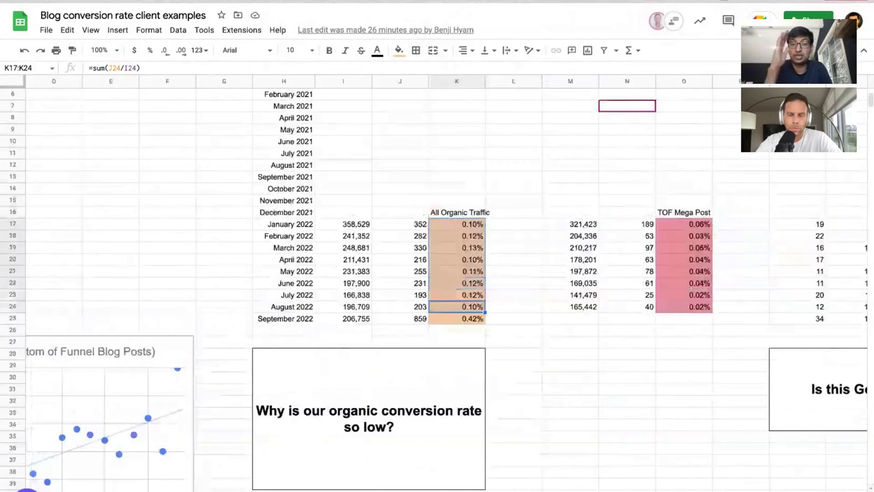
{"action": "scroll", "coordinate": [437, 283], "scroll_direction": "up", "scroll_amount": 2}
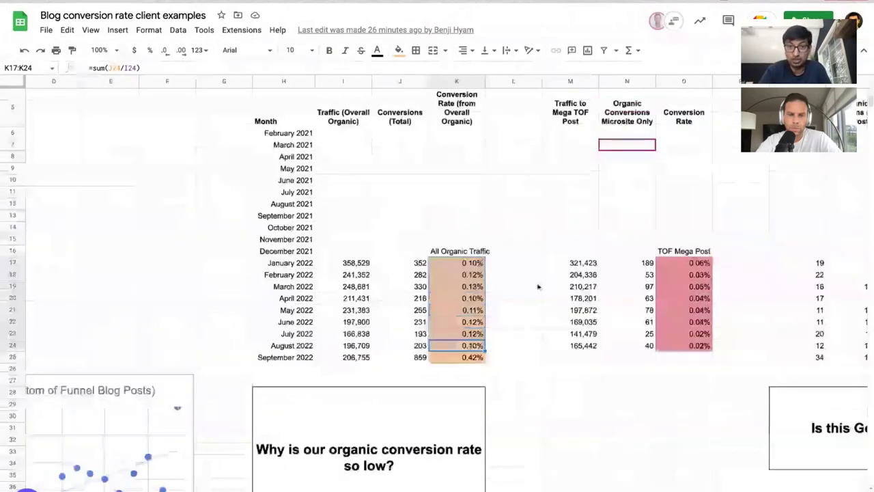
Step: Highlight the January to August 2022 conversion rates from overall organic traffic again, and clear the highlight by selecting empty cell L18
{"action": "left_click", "coordinate": [471, 262]}
{"action": "key", "text": "shift+Down"}
{"action": "key", "text": "shift+Down"}
{"action": "key", "text": "shift+Down"}
{"action": "key", "text": "shift+Down"}
{"action": "key", "text": "shift+Down"}
{"action": "key", "text": "shift+Down"}
{"action": "key", "text": "shift+Down"}
{"action": "left_click", "coordinate": [502, 274]}
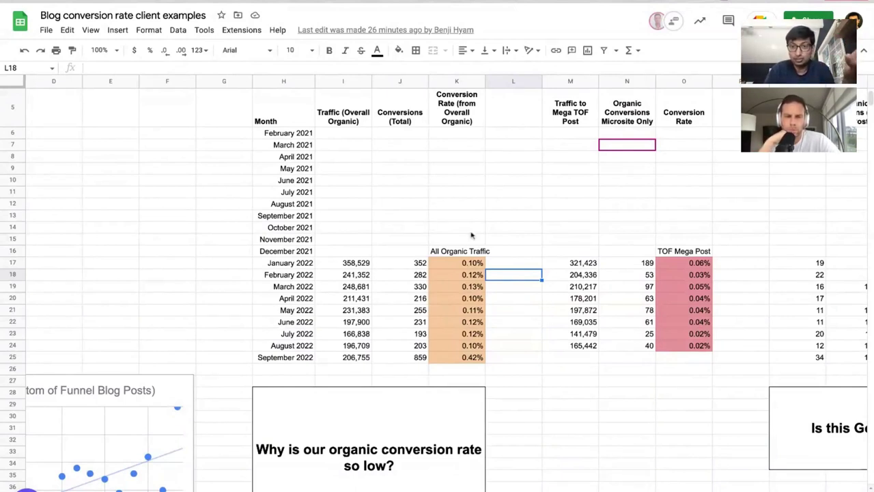
Step: Point out the TOF Mega Post label and compare the post's January and February 2022 traffic with February's overall organic traffic
{"action": "left_click", "coordinate": [673, 252]}
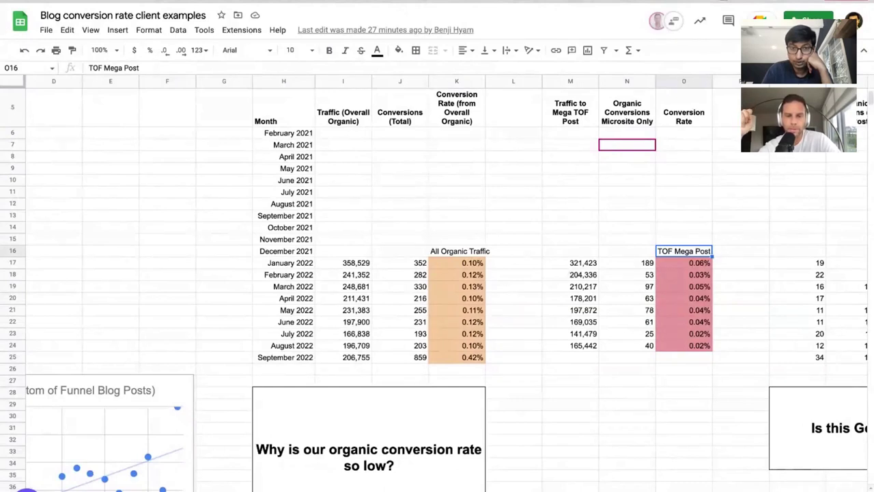
{"action": "left_click", "coordinate": [581, 267]}
{"action": "key", "text": "shift+Down"}
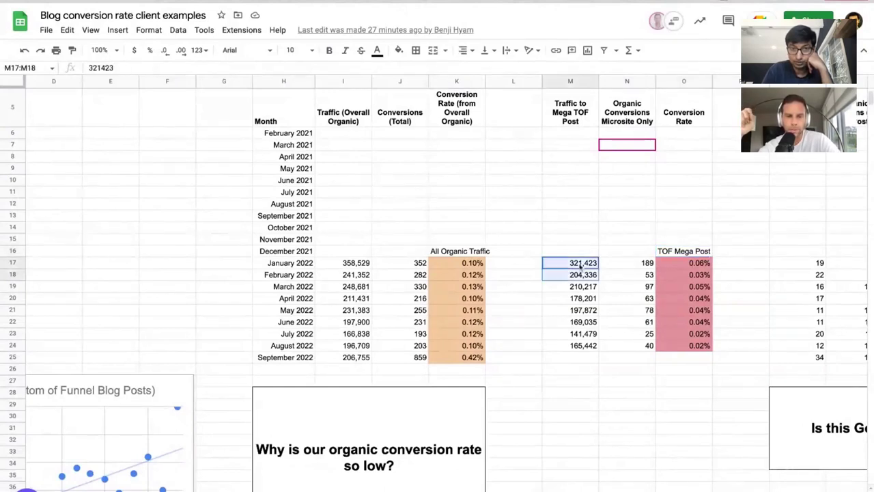
{"action": "left_click", "coordinate": [365, 277]}
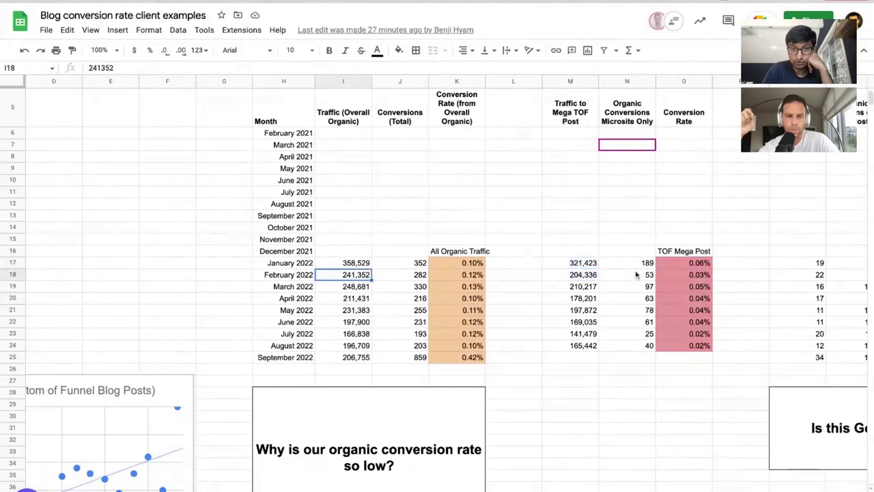
{"action": "left_click", "coordinate": [594, 274]}
{"action": "left_click", "coordinate": [356, 275]}
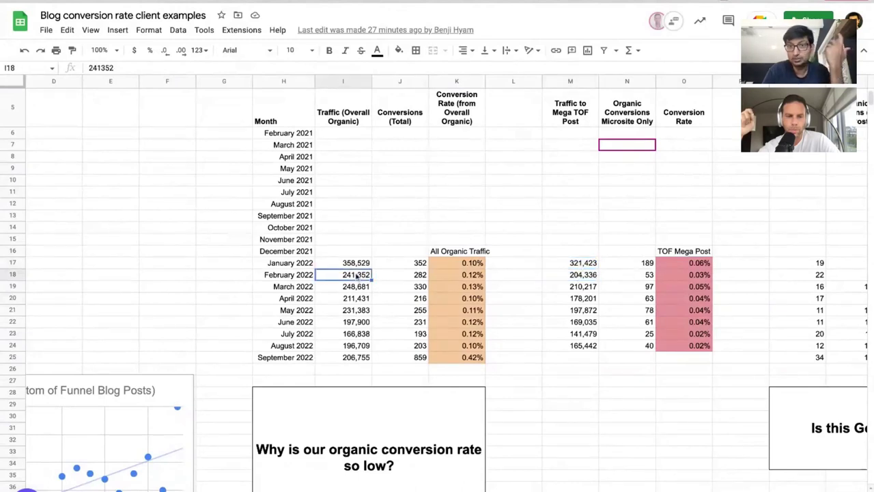
{"action": "left_click", "coordinate": [585, 275]}
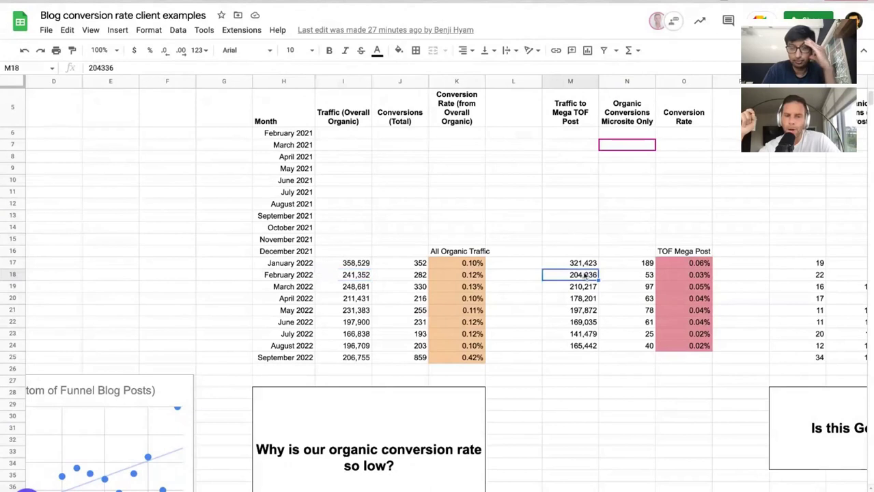